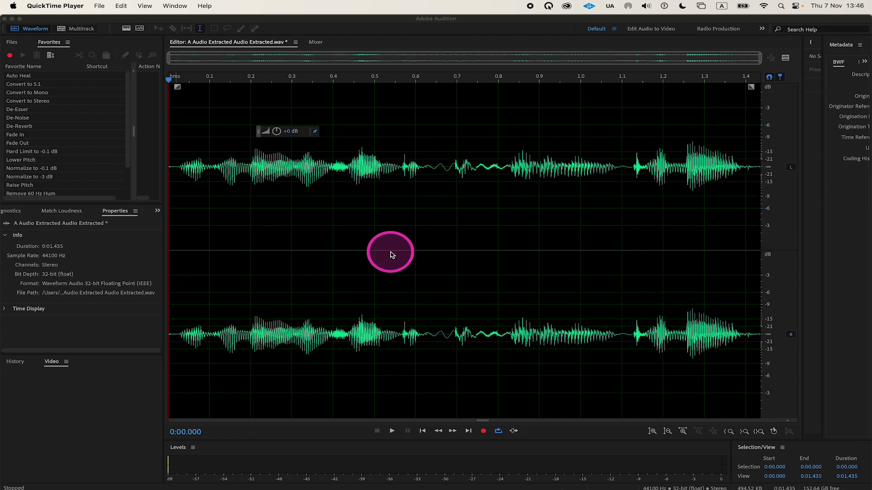
Step: Delete the opening 0.647 seconds of speech in the Waveform editor, then paste it back
click(391, 254)
drag(434, 200, 267, 223)
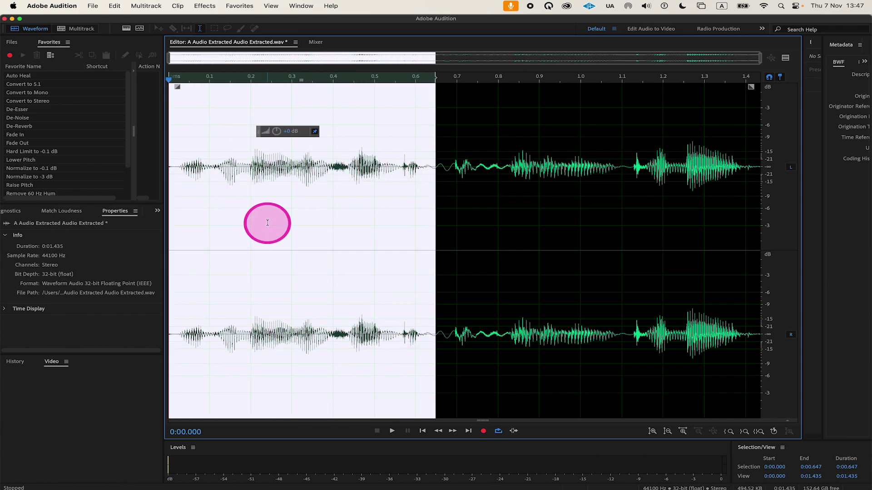
right_click(268, 223)
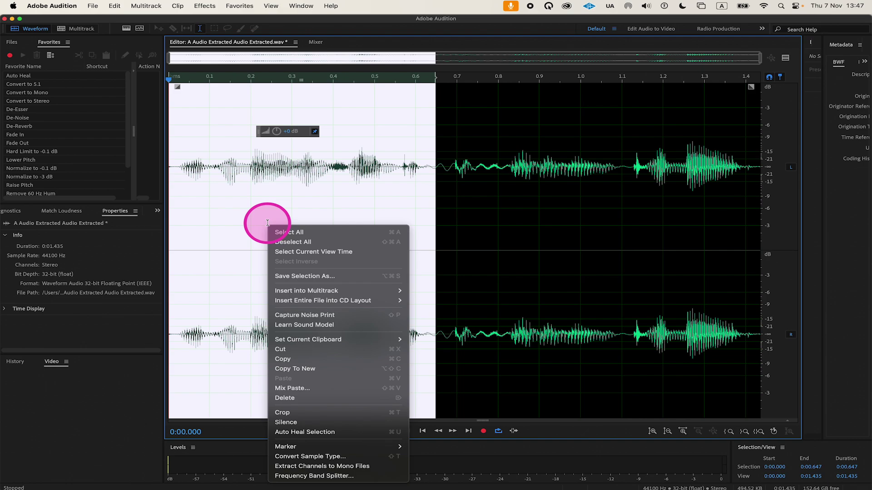
click(305, 403)
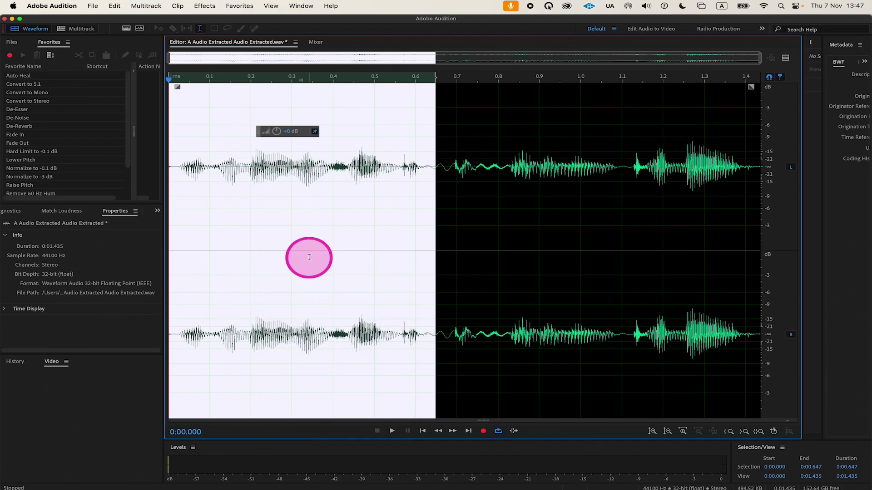
key(Delete)
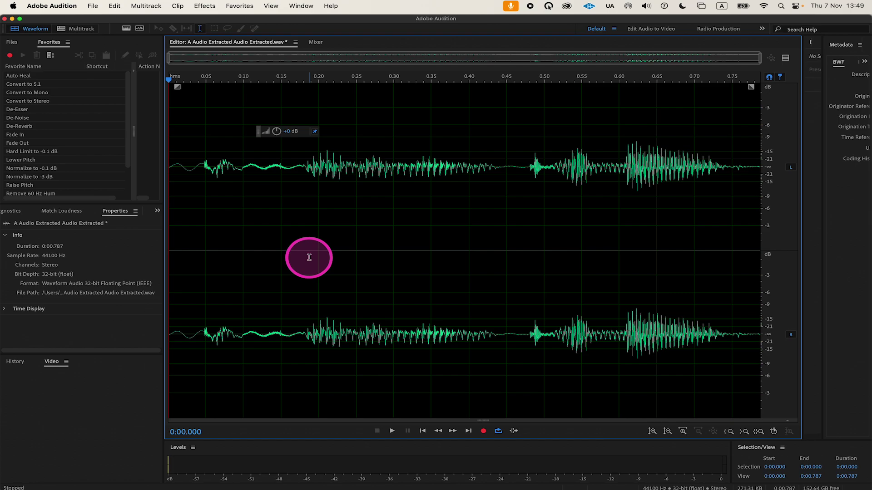
key(super+v)
click(333, 229)
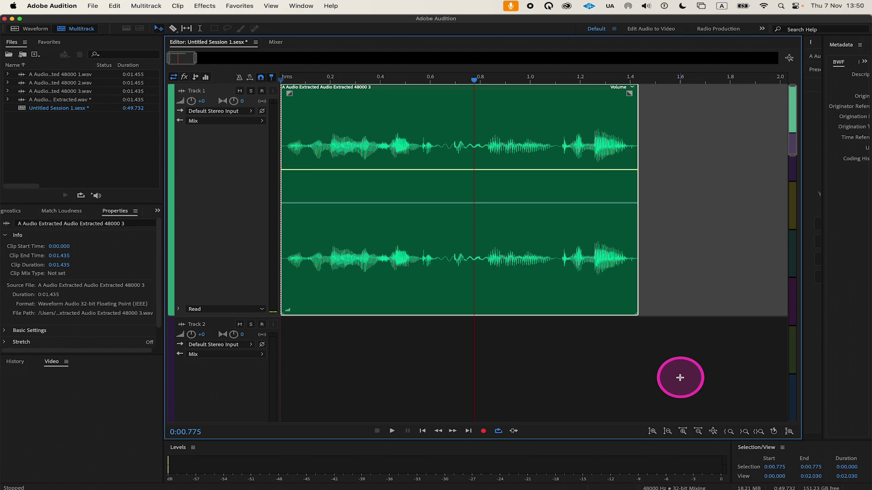
Step: Return the playhead to 0 in the multitrack session
key(Home)
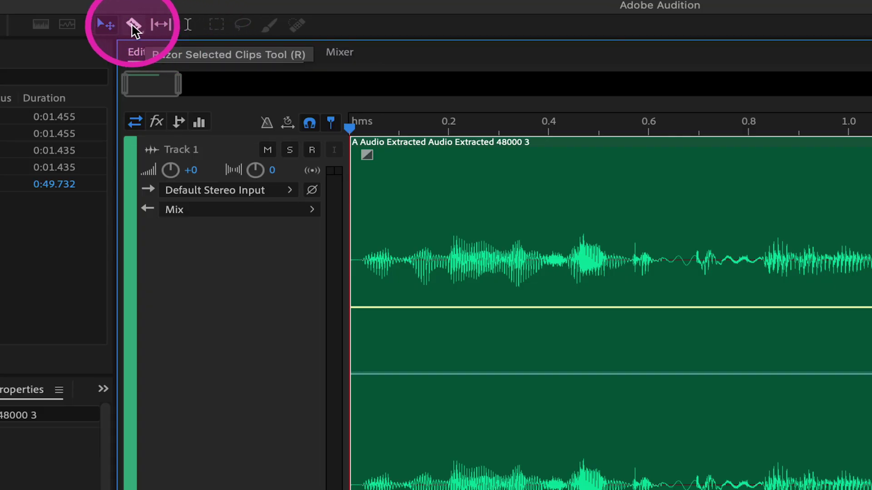
Step: Razor-split the Track 1 speech clip at about 0.17 and 0.55 seconds
click(132, 26)
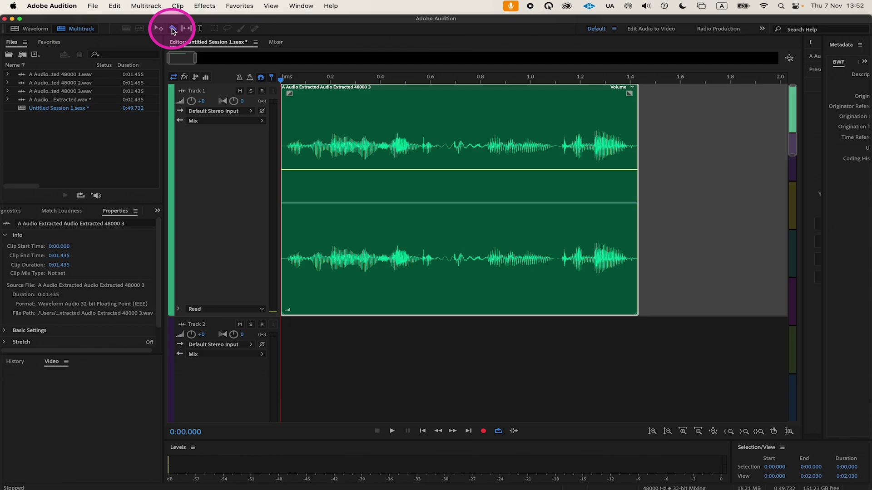
click(326, 141)
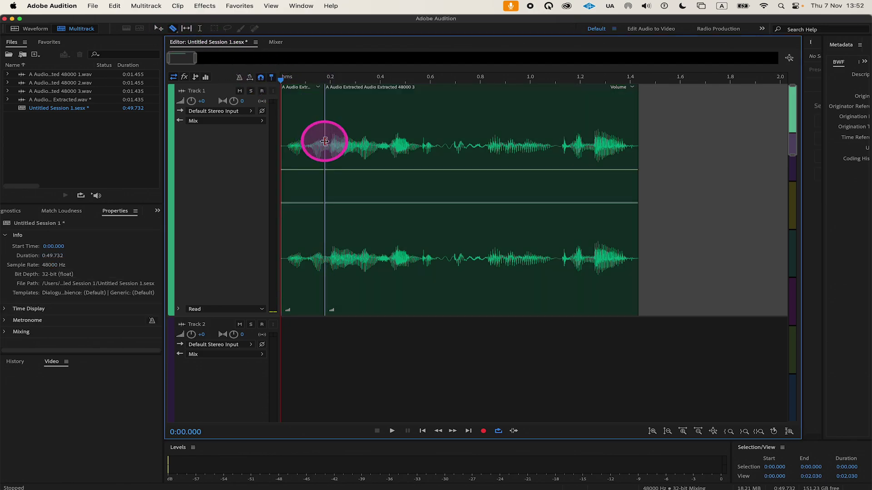
click(419, 142)
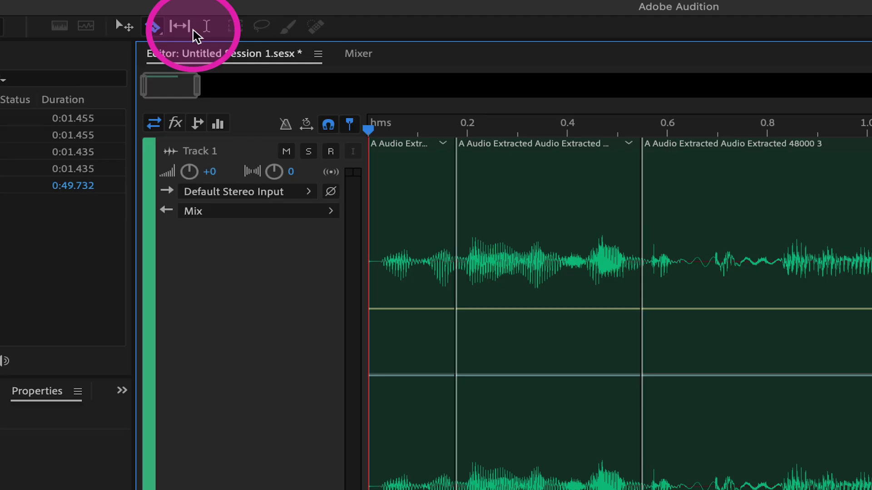
Step: With the Move tool, delete the middle piece (about 0.175–0.549 s) from Track 1
click(123, 26)
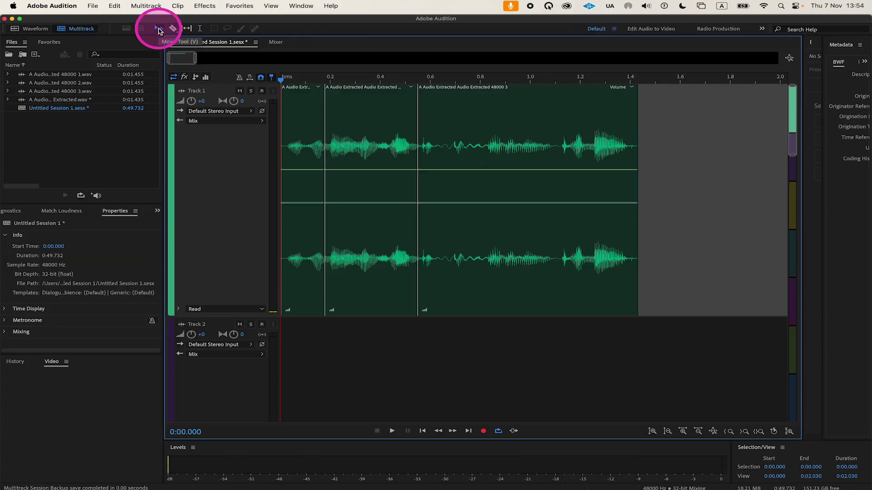
click(372, 148)
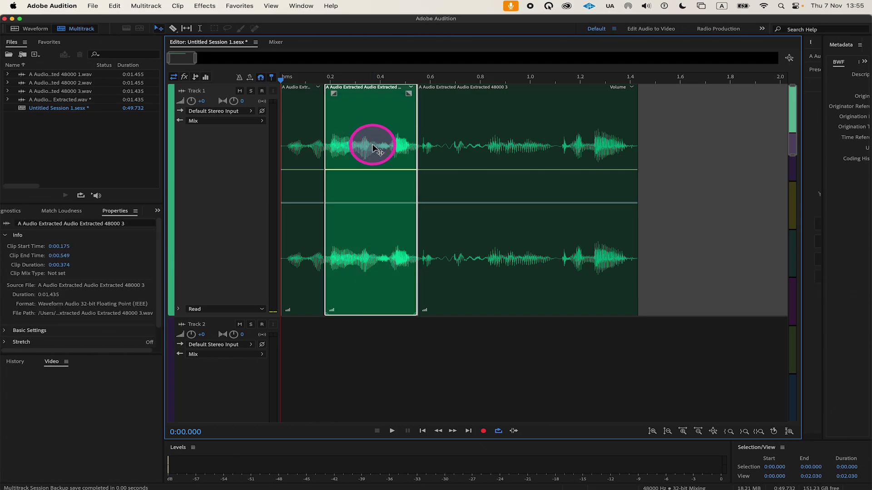
key(Delete)
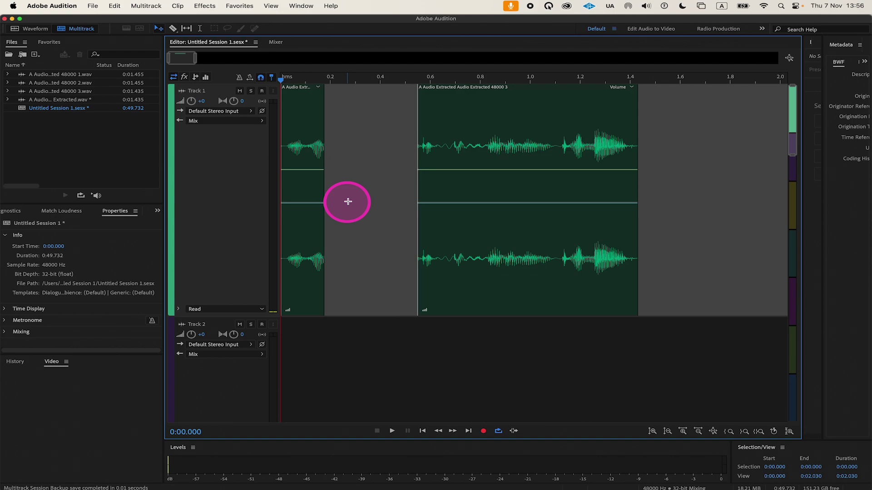
Step: Try sliding the outer clips to close the gap, then undo back to three adjacent pieces
click(485, 180)
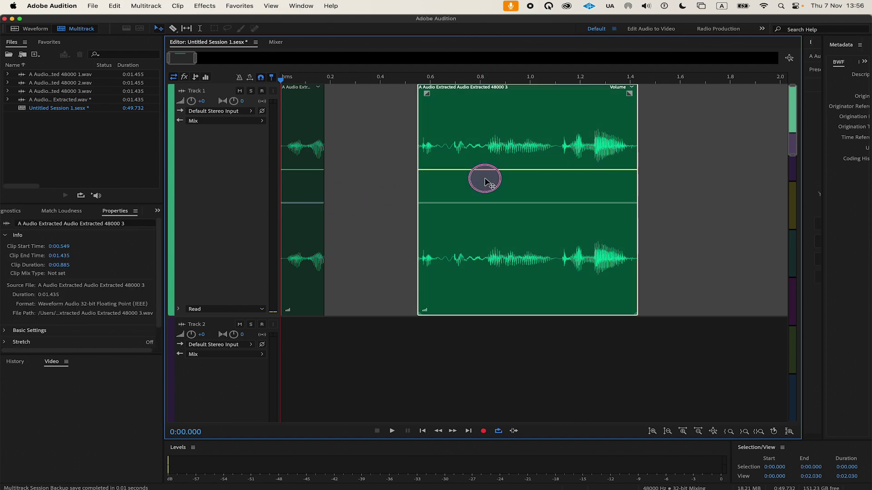
drag(485, 180, 390, 180)
key(super+z)
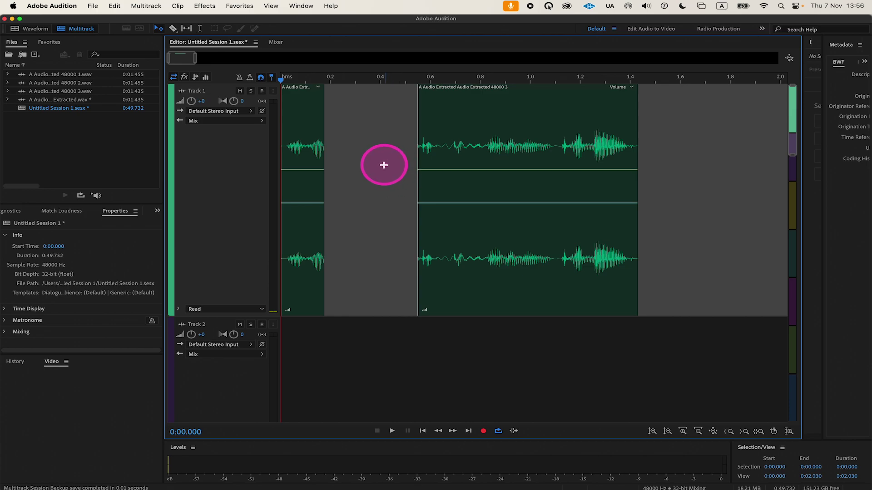
click(300, 147)
drag(301, 147, 395, 148)
key(super+z)
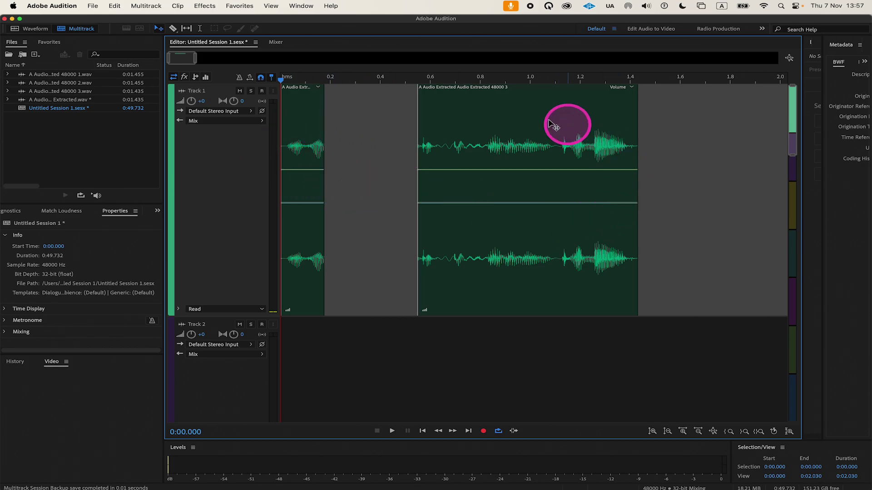
drag(301, 171, 689, 185)
key(ctrl+z)
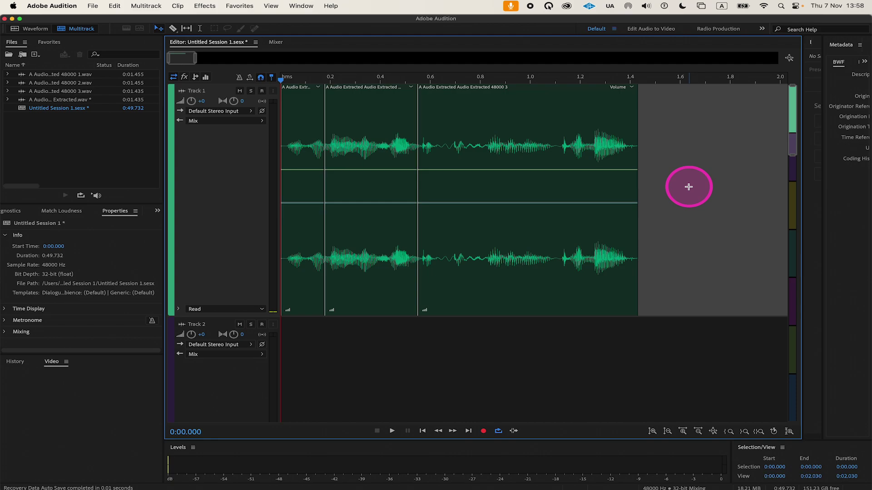
Step: Ripple-delete the middle clip on Track 1 so the speech ends near 1.06 seconds
click(346, 122)
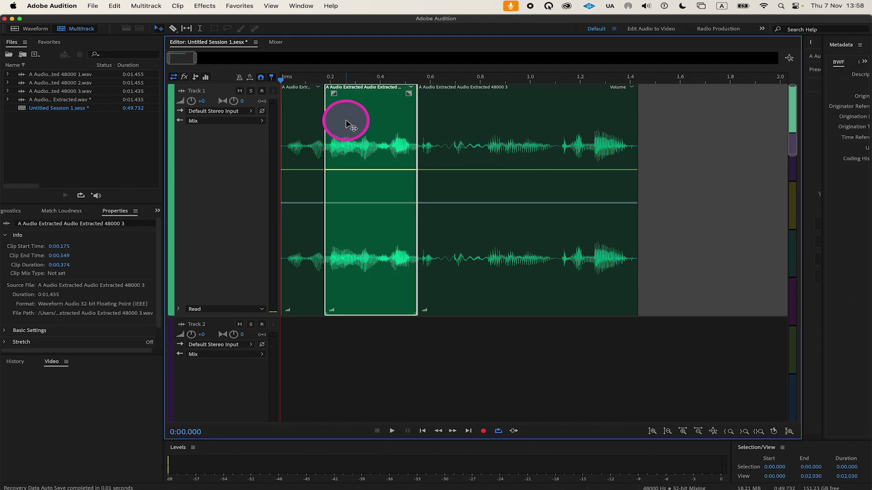
right_click(343, 106)
right_click(334, 109)
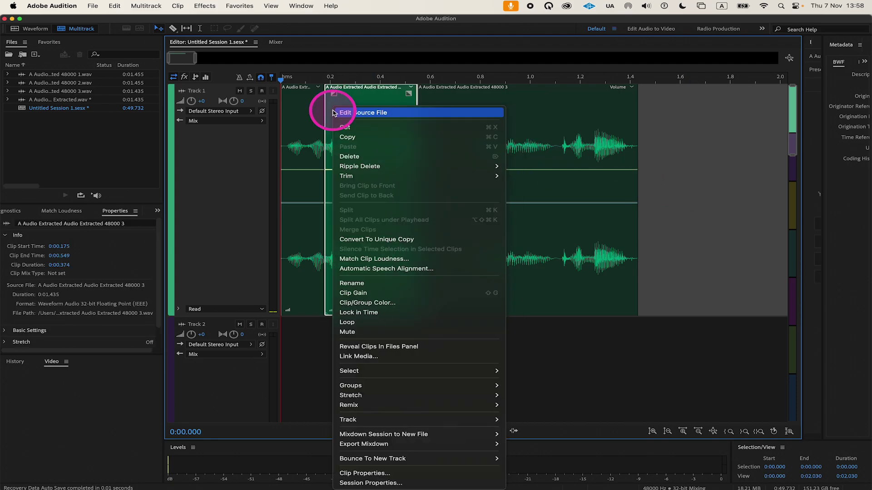
mouse_move(371, 165)
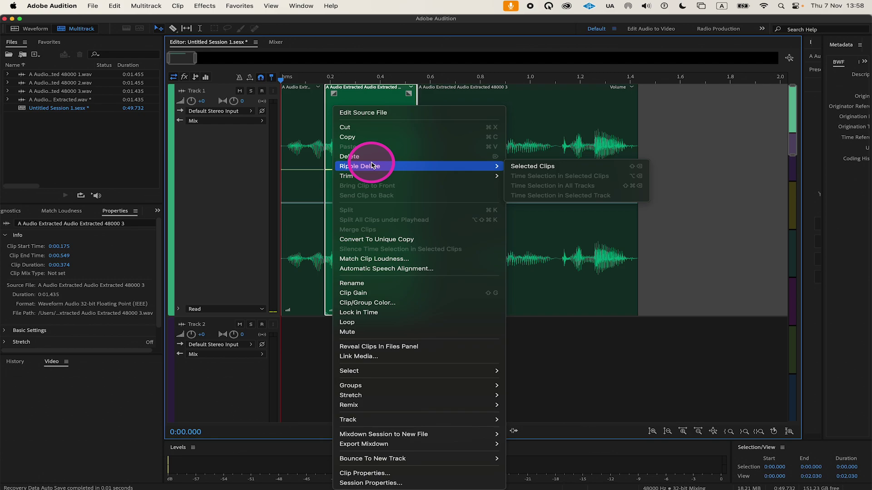
click(512, 167)
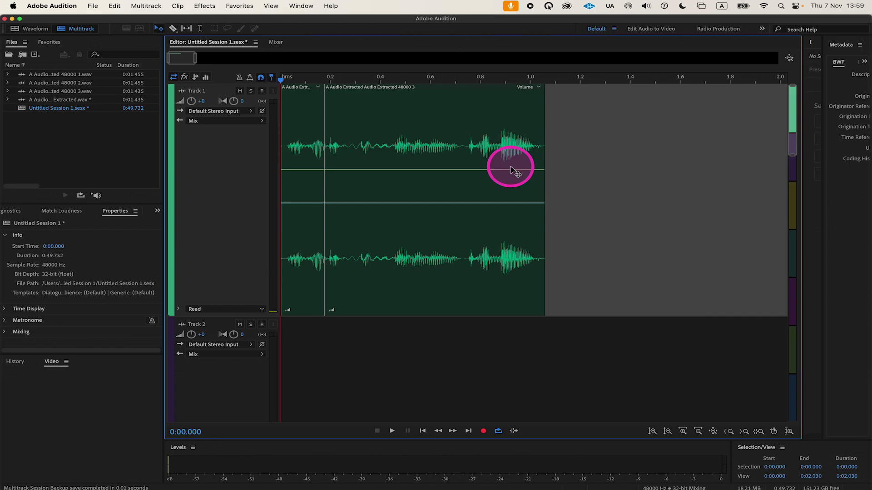
Step: Open the original speech file in Waveform view and locate the 0.67–0.84 second area
double_click(510, 169)
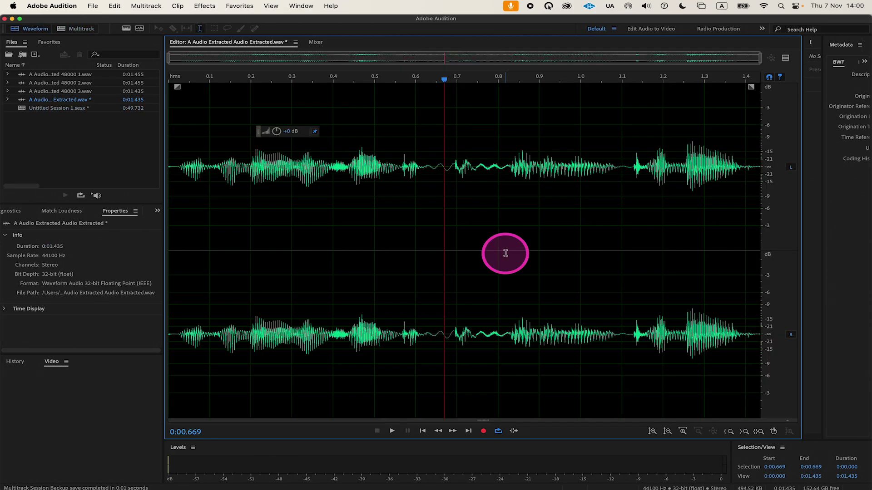
click(446, 188)
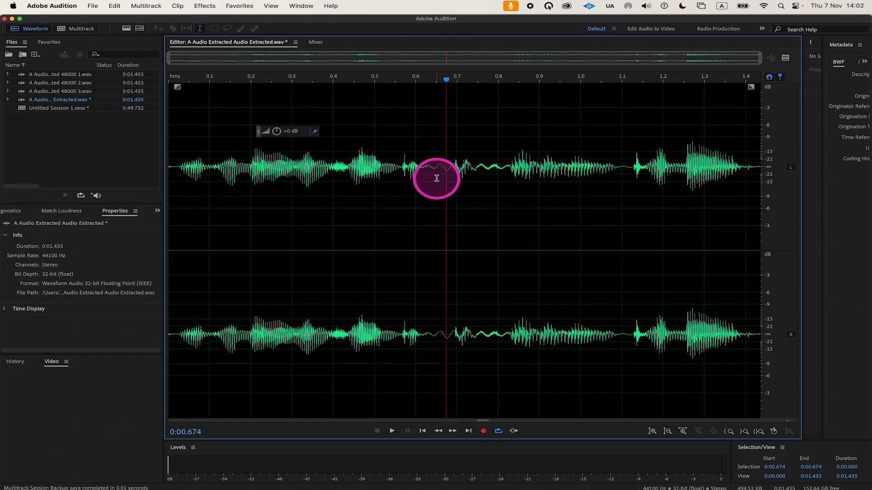
click(518, 191)
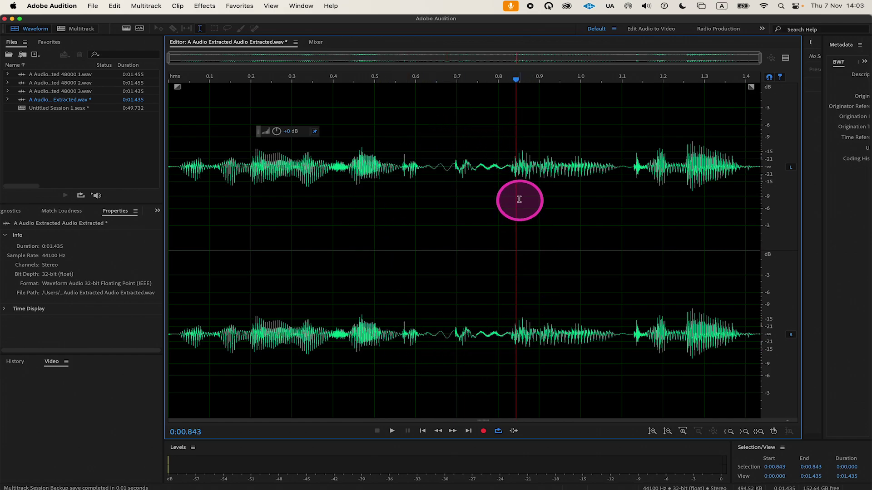
Step: Silence the range from 0.557 to 0.821 seconds
drag(398, 172, 507, 174)
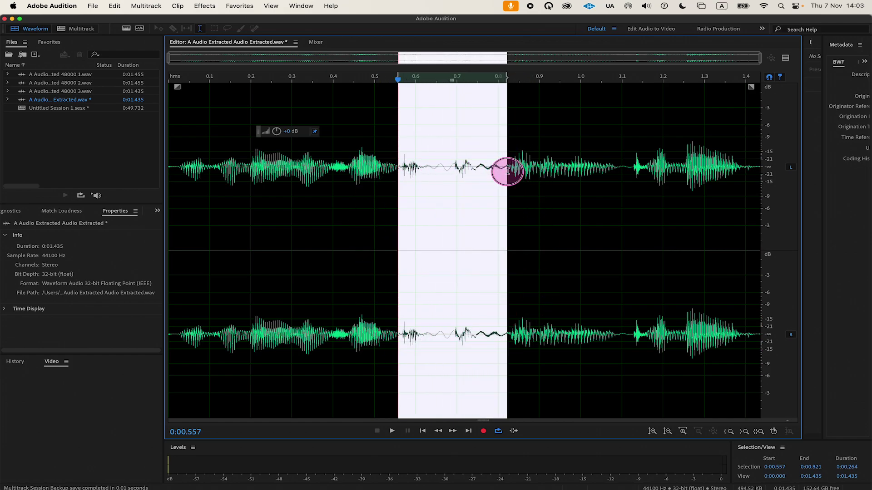
right_click(468, 213)
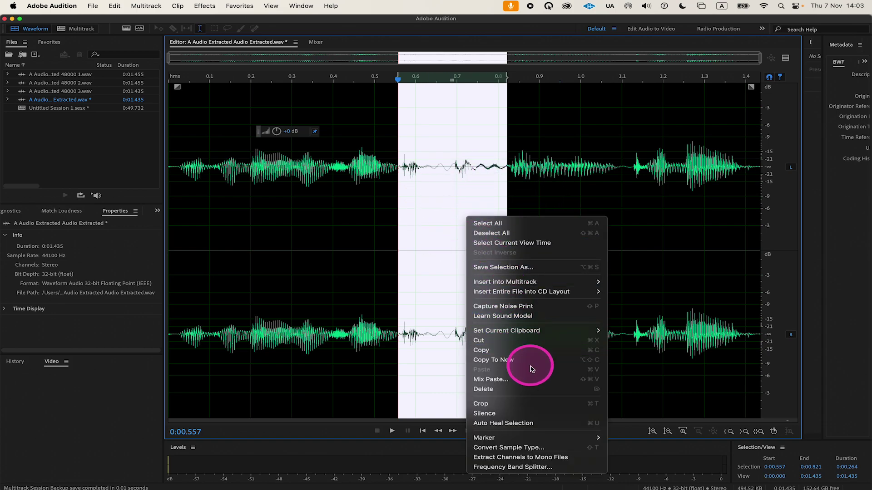
click(532, 413)
click(548, 252)
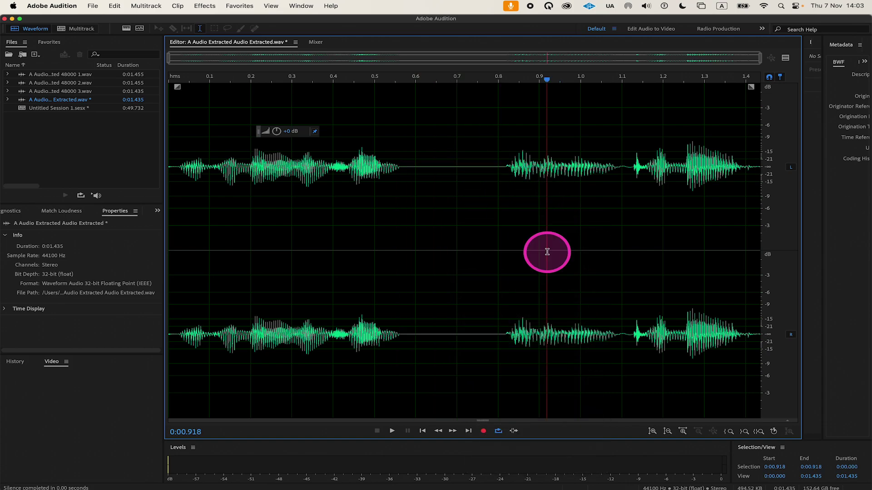